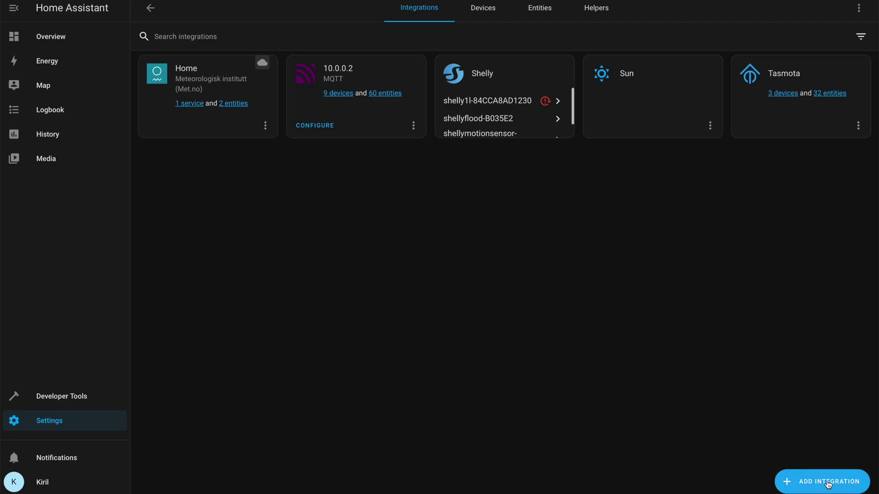
# Step: Create a Local Calendar integration named 'Home' and view its calendar
pyautogui.click(828, 483)
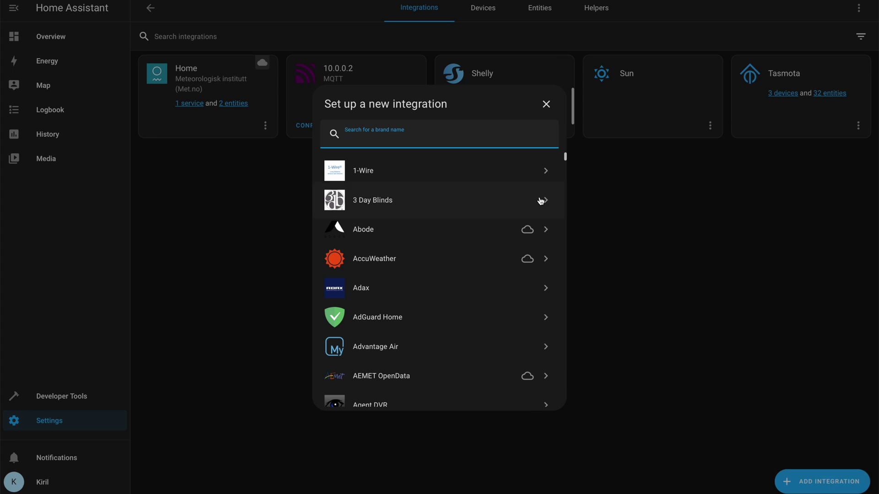
pyautogui.write('cale')
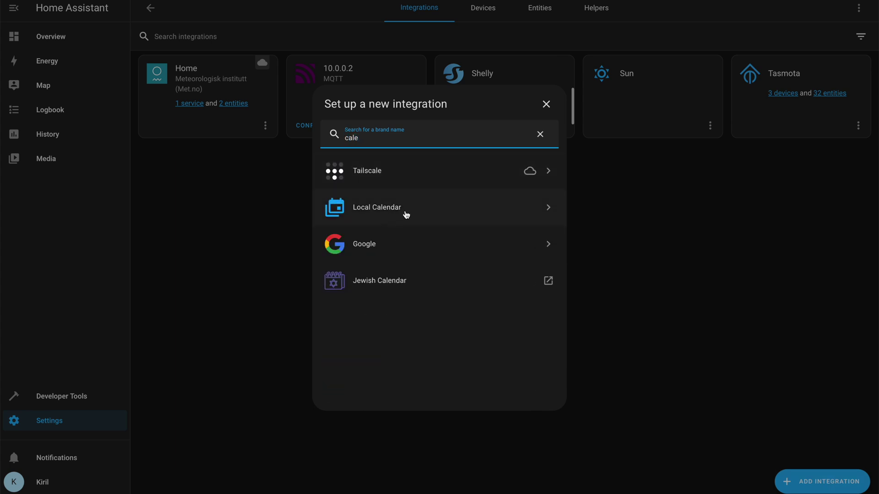
pyautogui.click(393, 211)
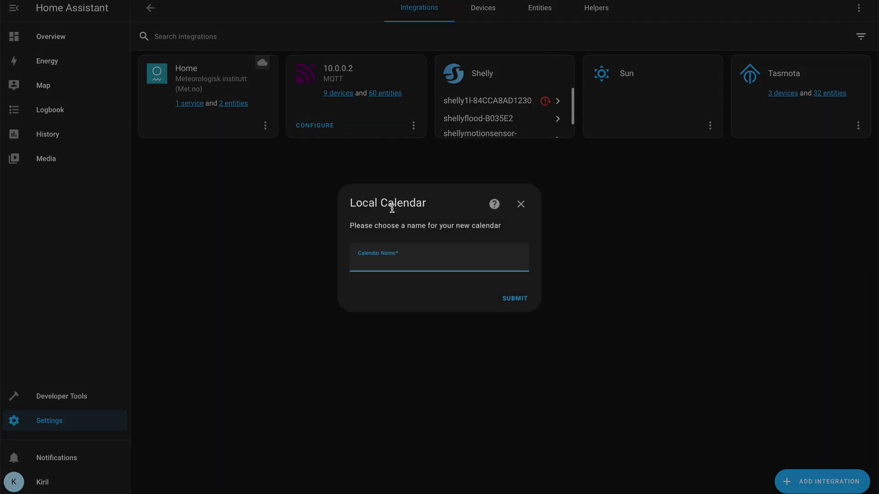
pyautogui.write('Home')
pyautogui.click(510, 300)
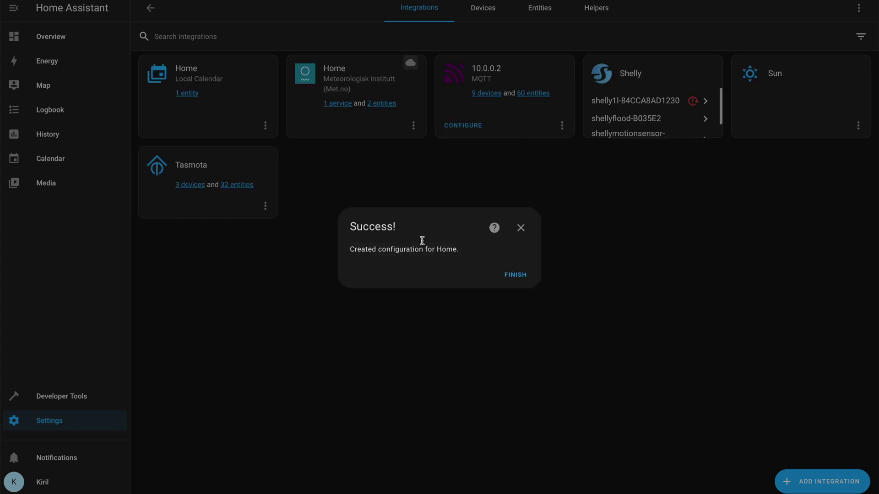
pyautogui.click(49, 161)
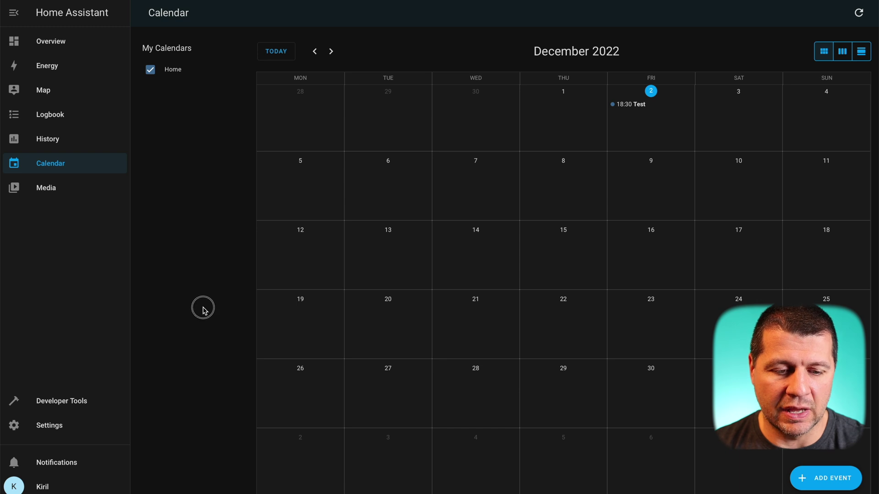
# Step: Go to Automations via the quick command search and start from an empty automation
pyautogui.press('c')
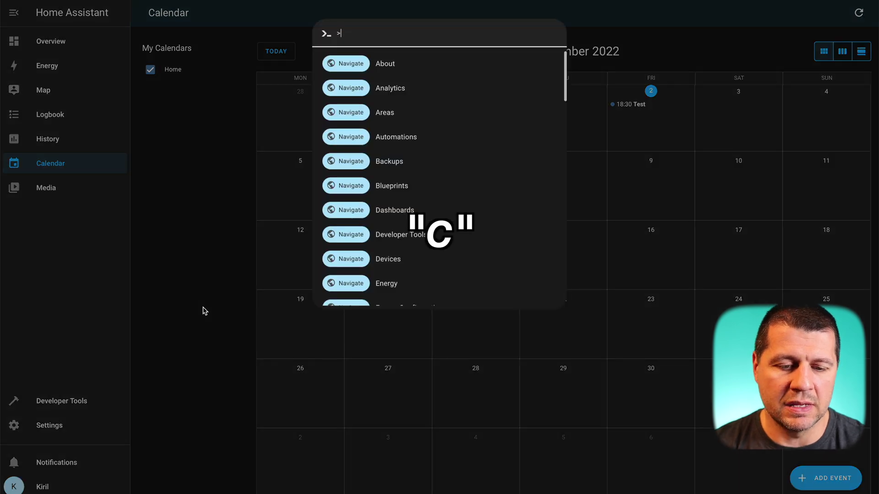
pyautogui.write('autome')
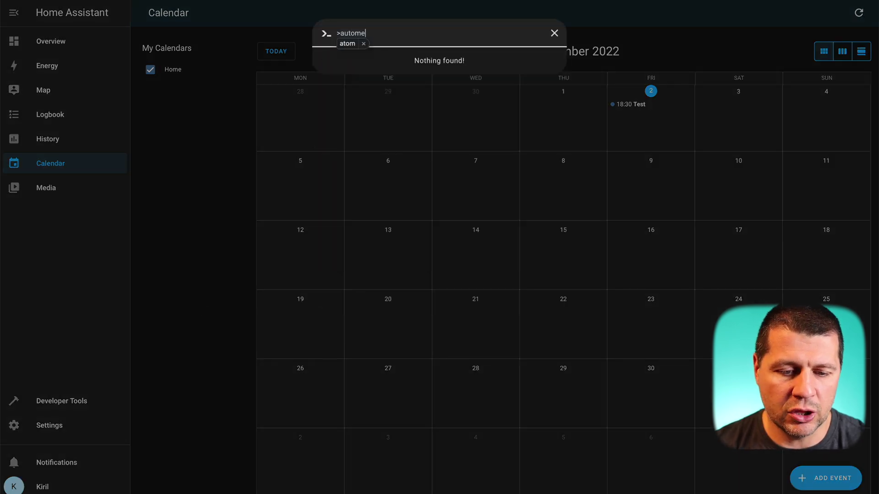
pyautogui.press('BackSpace')
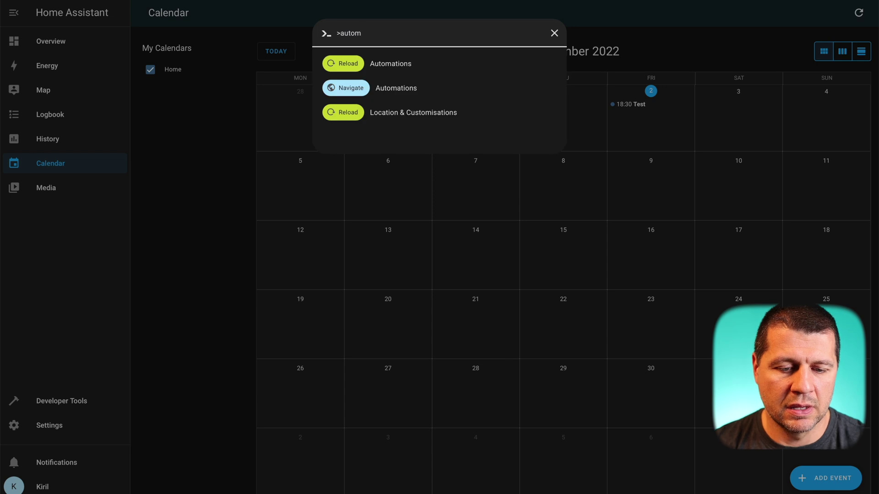
pyautogui.click(395, 92)
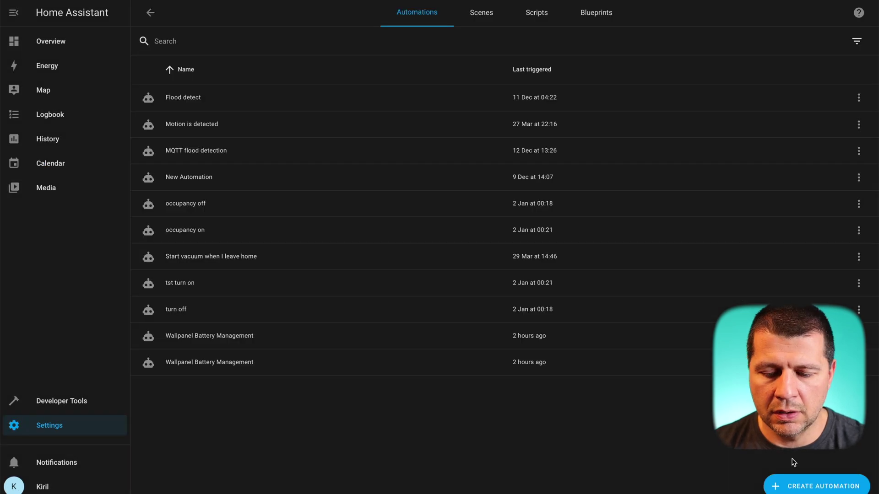
pyautogui.click(814, 484)
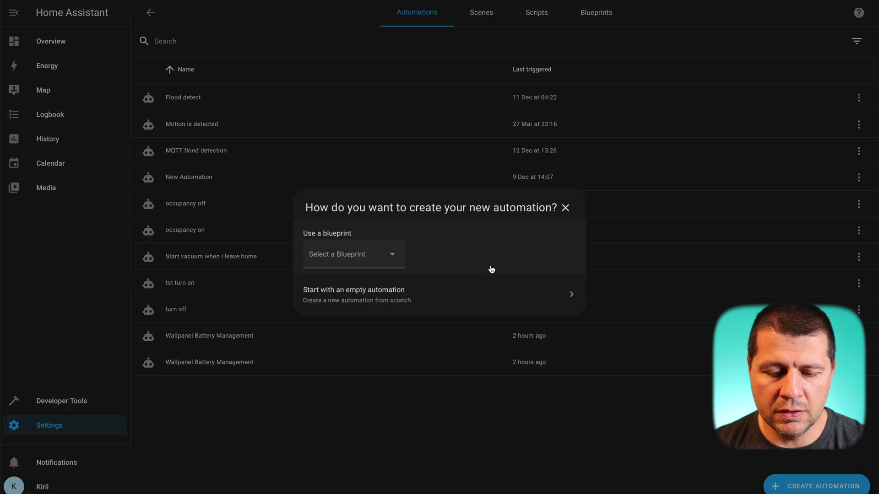
pyautogui.click(373, 295)
pyautogui.click(298, 75)
# Step: Add a Calendar trigger on the Home calendar firing 20 minutes before event start
pyautogui.click(291, 82)
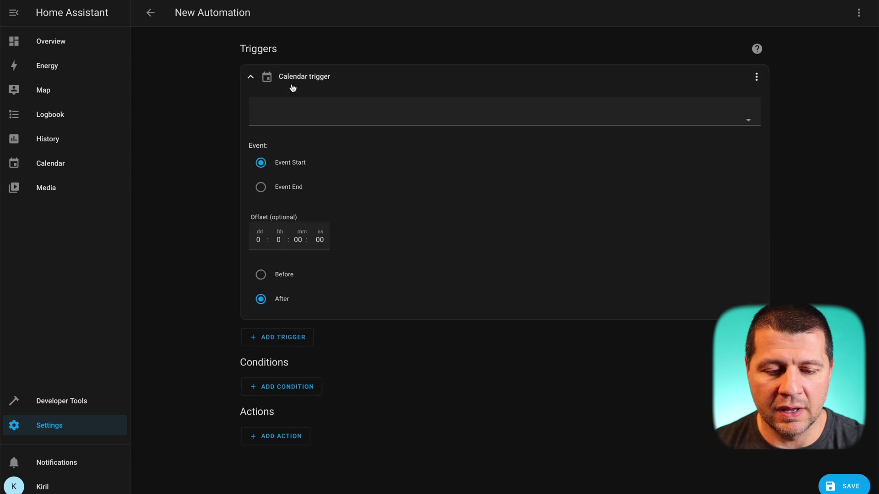
pyautogui.click(350, 110)
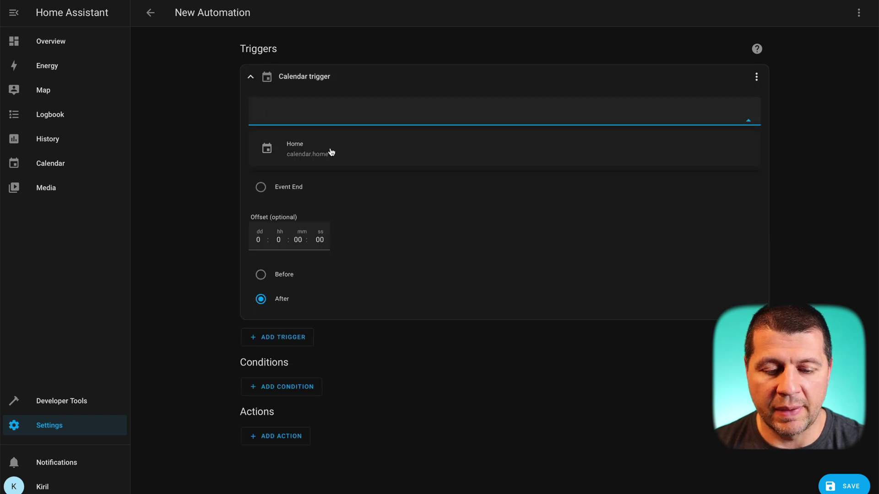
pyautogui.click(327, 152)
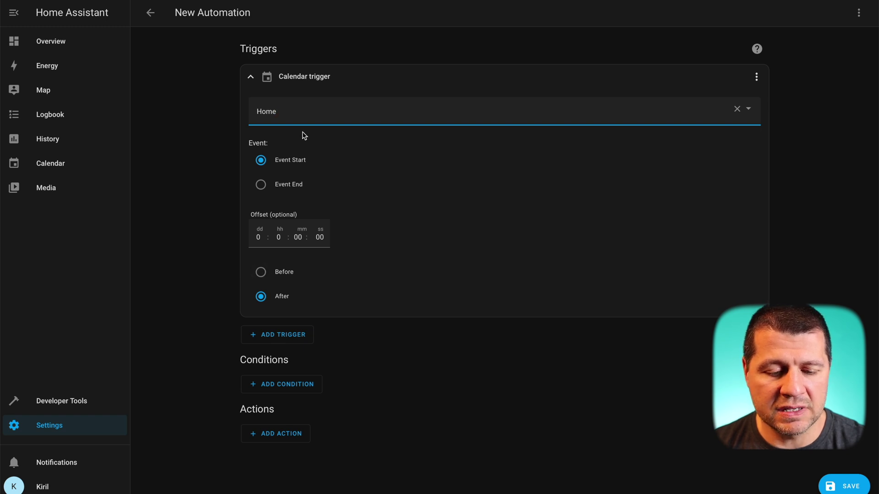
pyautogui.click(261, 273)
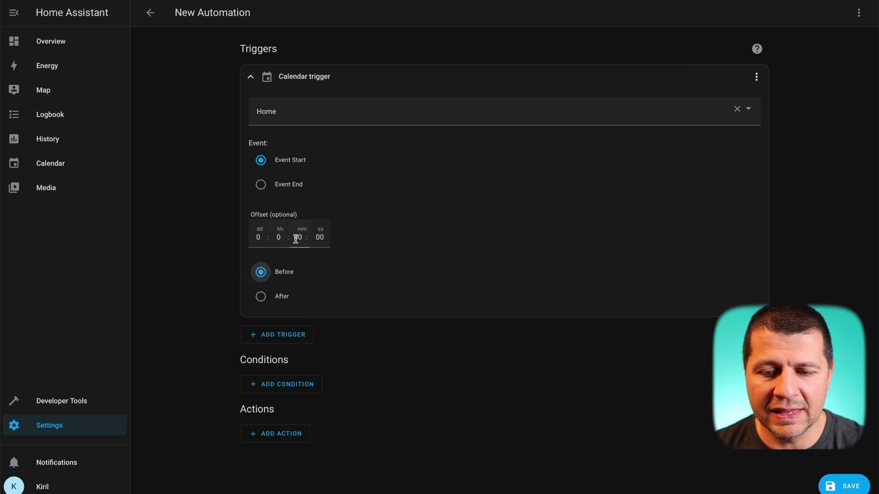
pyautogui.click(298, 238)
pyautogui.write('20')
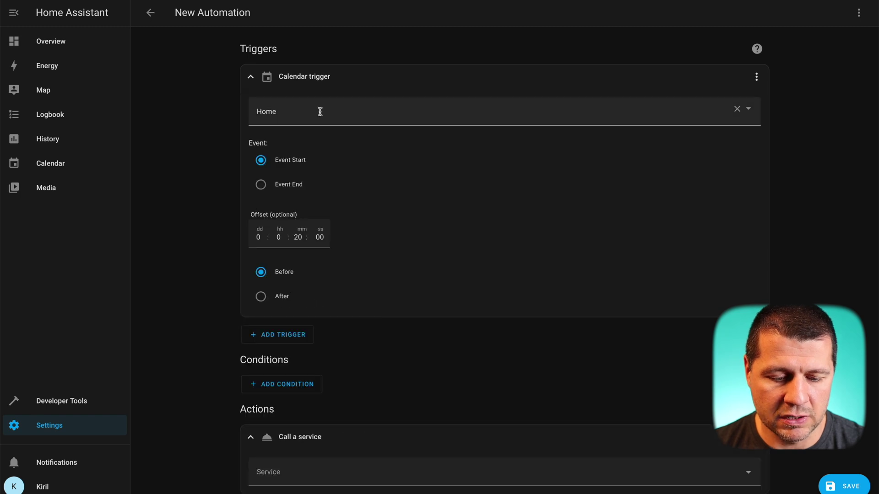
# Step: Add a Persistent Notification: Create action and enter its notification message
pyautogui.click(295, 470)
pyautogui.write('pers')
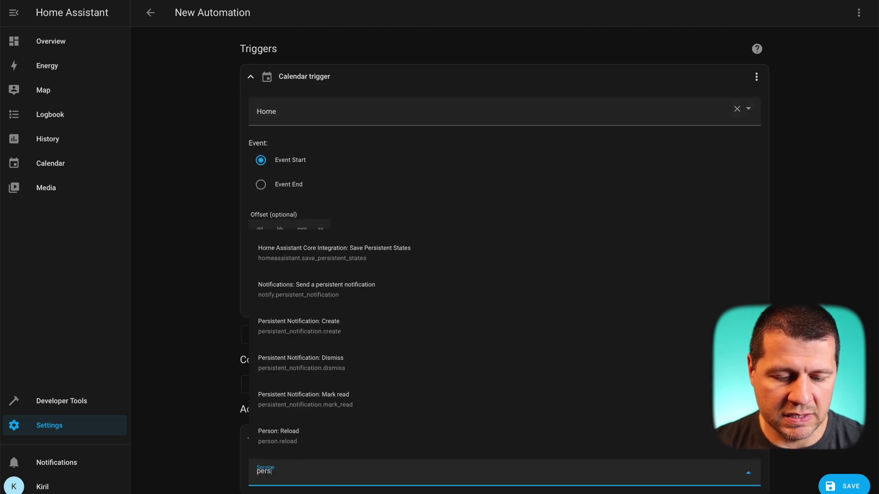
pyautogui.click(336, 327)
pyautogui.scroll(-4, 396, 385)
pyautogui.click(552, 341)
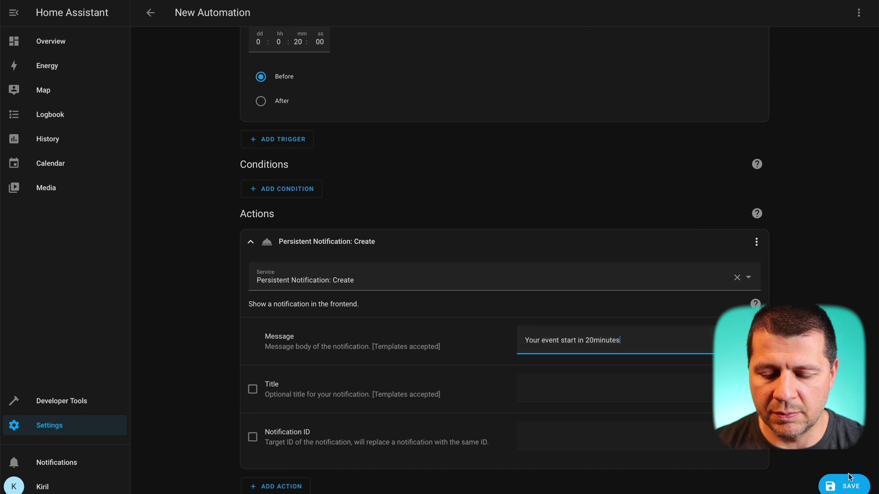
# Step: Save the automation under the name '20min before a Home Calendar event'
pyautogui.click(846, 487)
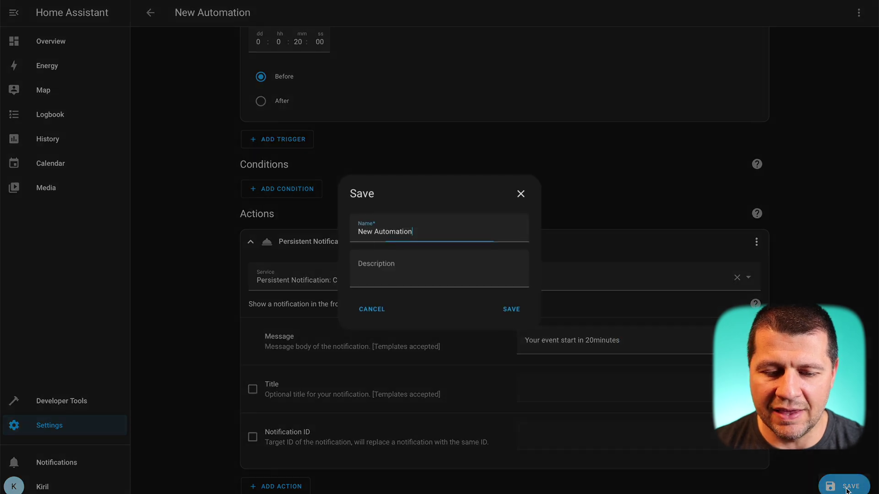
pyautogui.tripleClick(421, 234)
pyautogui.write('20min beform')
pyautogui.press('BackSpace')
pyautogui.write('e a Home e')
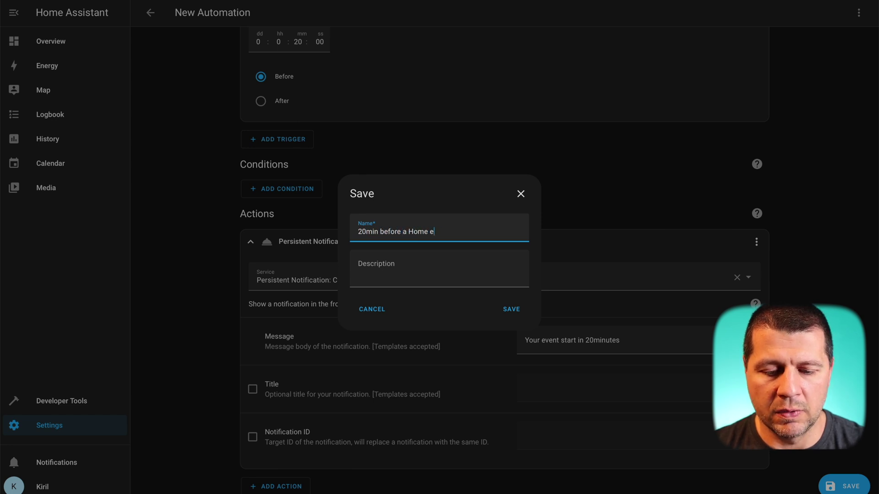
pyautogui.write(' Calendar event')
pyautogui.click(430, 231)
pyautogui.write('Calendar')
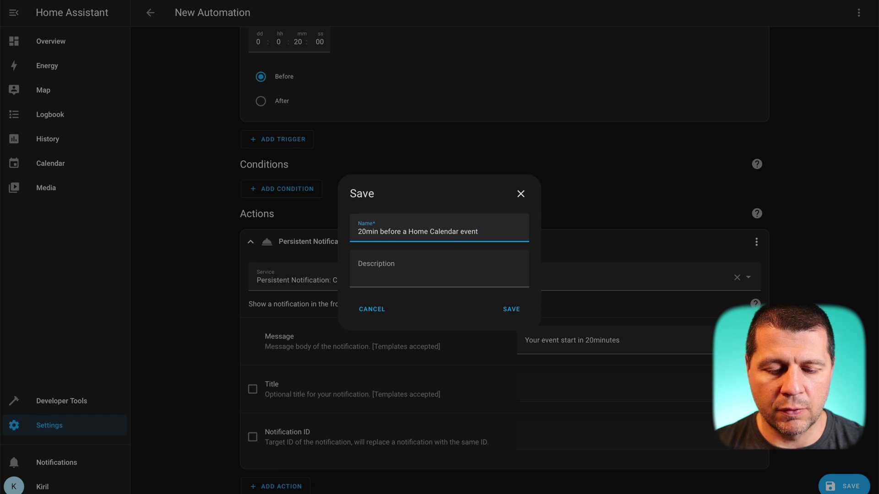
pyautogui.press('Return')
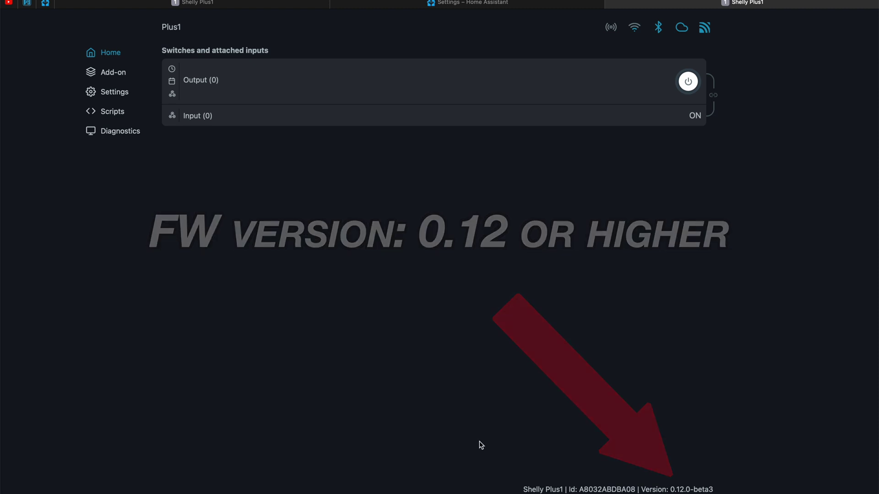
# Step: Confirm Bluetooth is enabled in the Shelly Plus1 settings, then return to Home Assistant
pyautogui.click(114, 94)
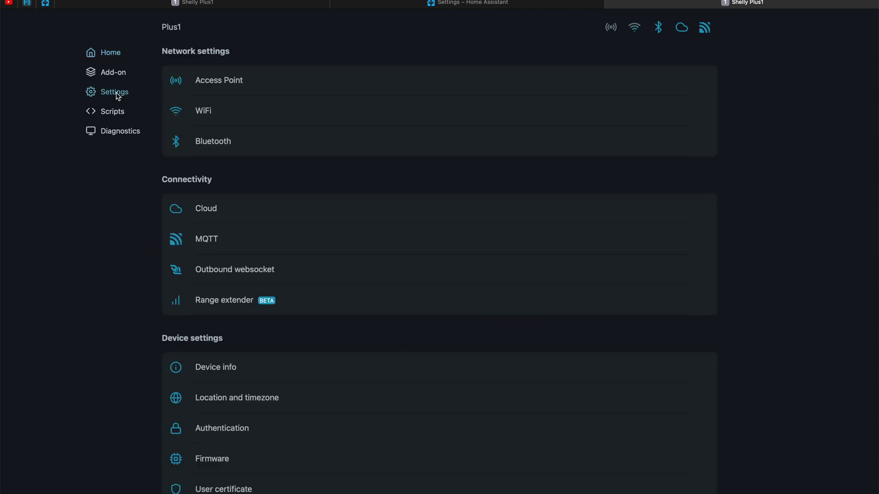
pyautogui.click(235, 140)
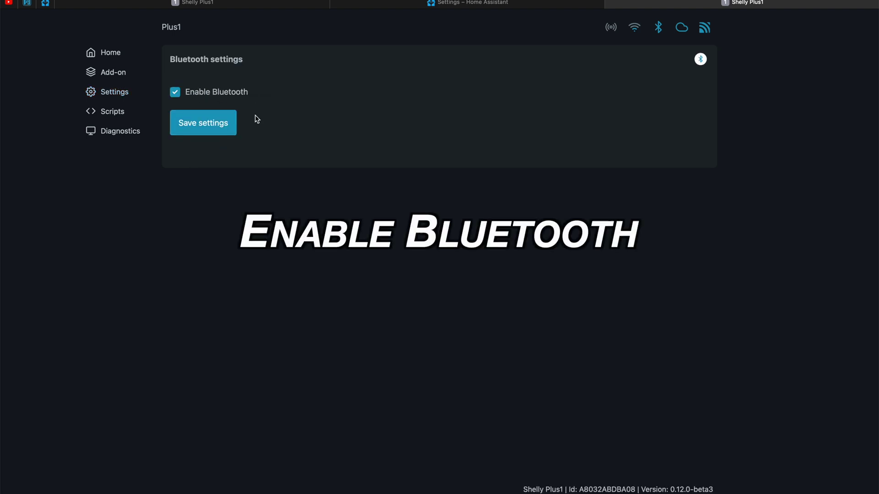
pyautogui.click(476, 3)
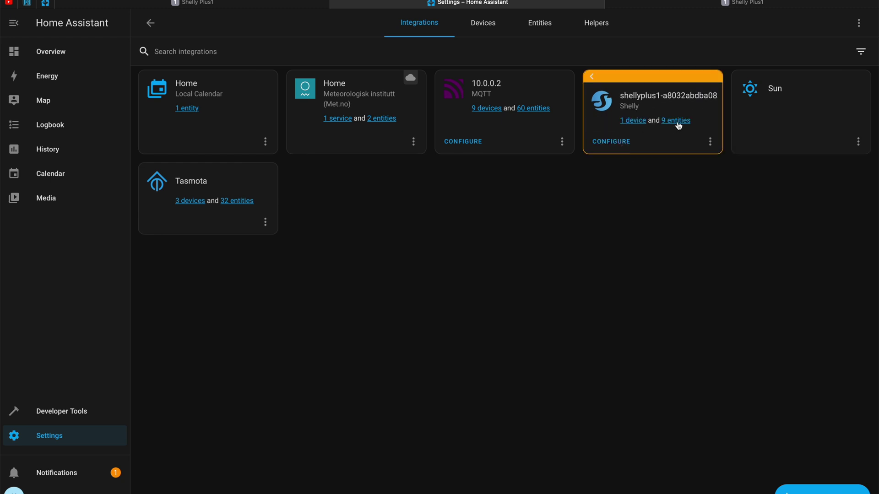
# Step: Set the Shelly integration options' Bluetooth scanner mode to Active and submit
pyautogui.click(613, 142)
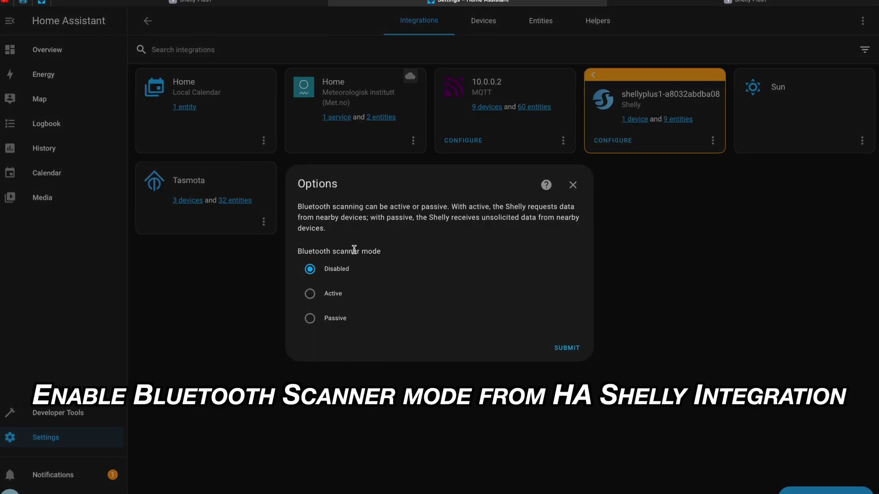
pyautogui.click(327, 295)
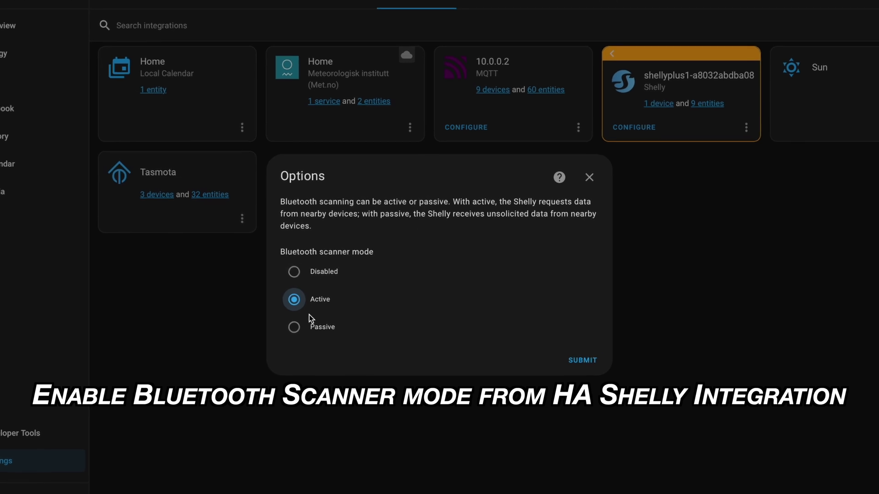
pyautogui.click(297, 326)
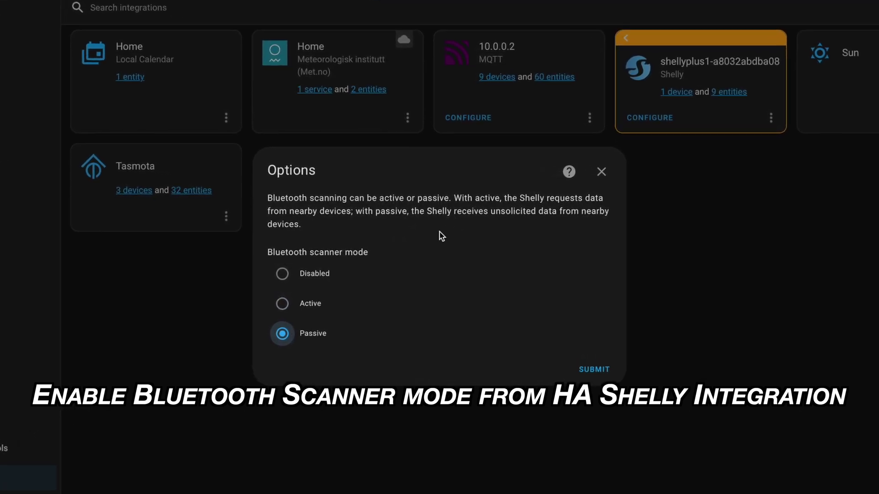
pyautogui.click(296, 307)
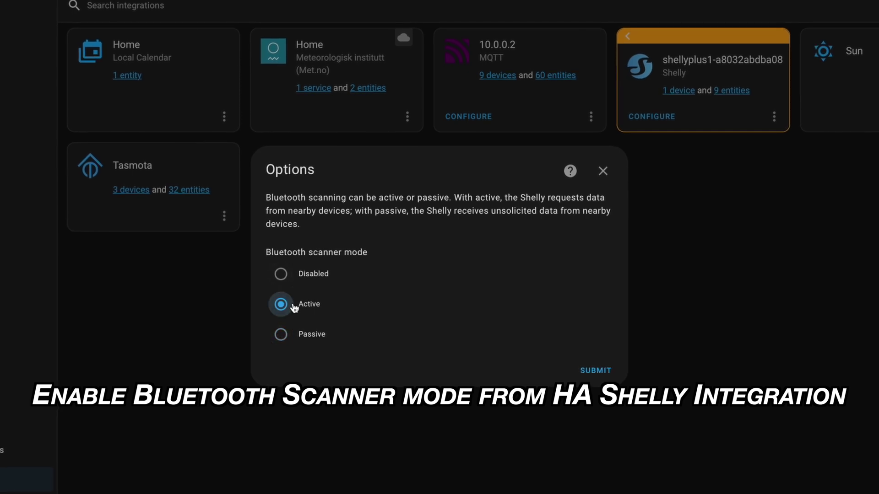
pyautogui.click(594, 371)
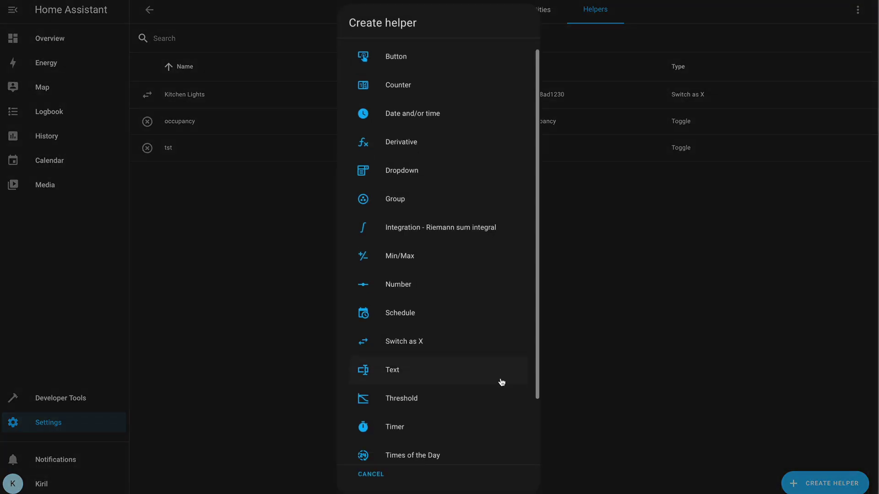
# Step: Choose Text as the type of the new helper
pyautogui.click(393, 370)
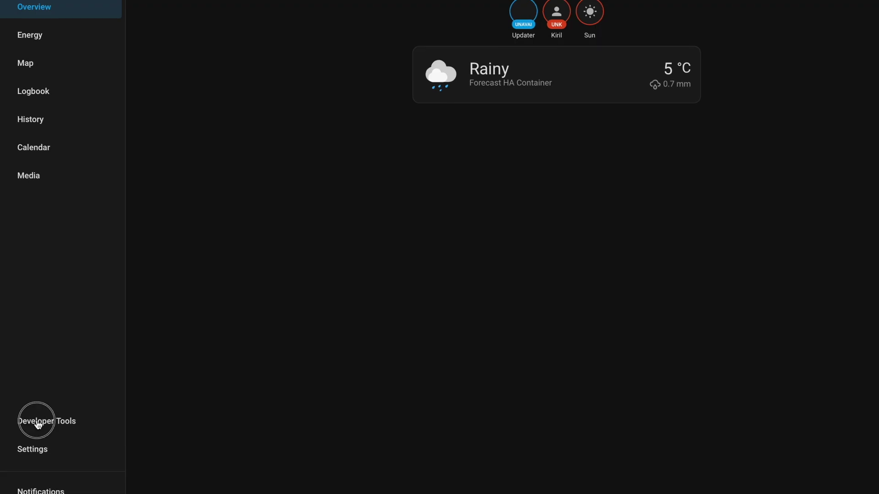
# Step: In Developer Tools' Services tab, search 'text' and select the Text: Set value service
pyautogui.click(38, 424)
pyautogui.click(248, 6)
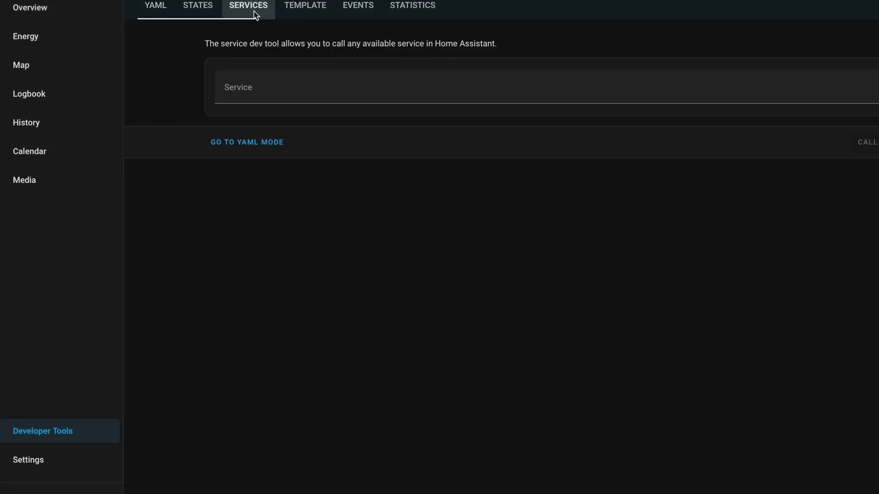
pyautogui.click(263, 98)
pyautogui.write('text')
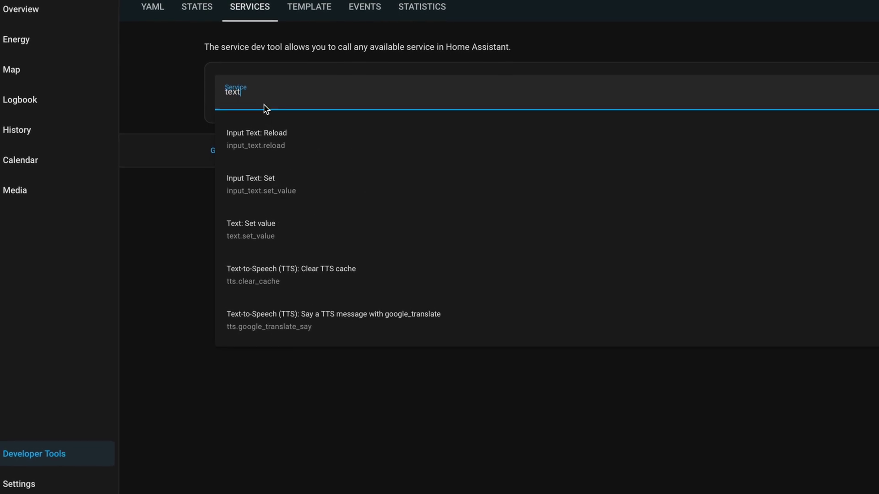
pyautogui.click(261, 244)
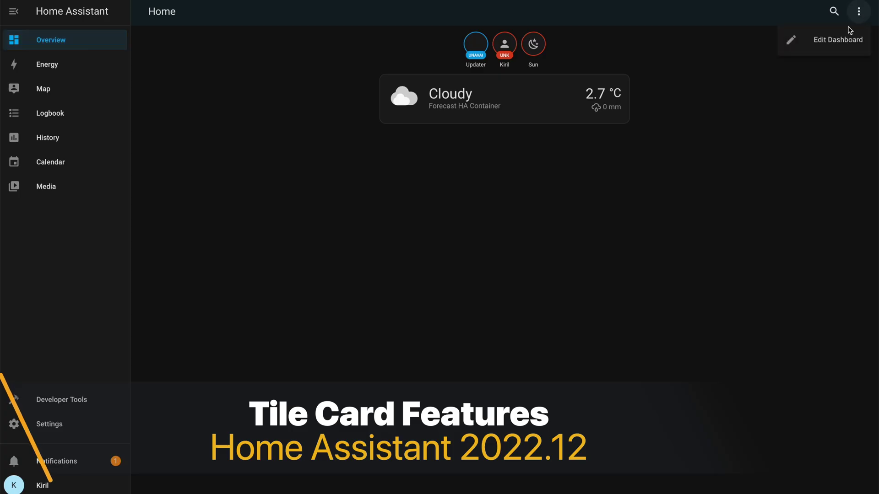
# Step: Add a Tile card for the Downstairs Lights entity to the Home dashboard
pyautogui.click(845, 37)
pyautogui.click(839, 192)
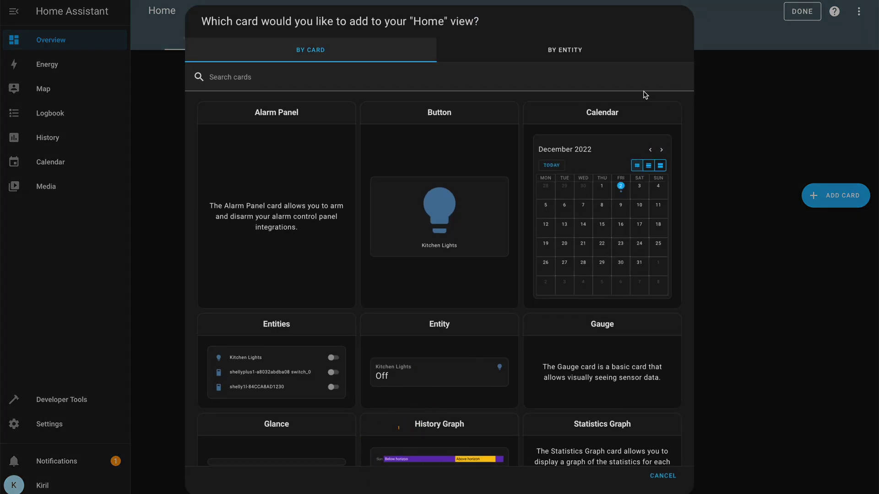
pyautogui.write('tile')
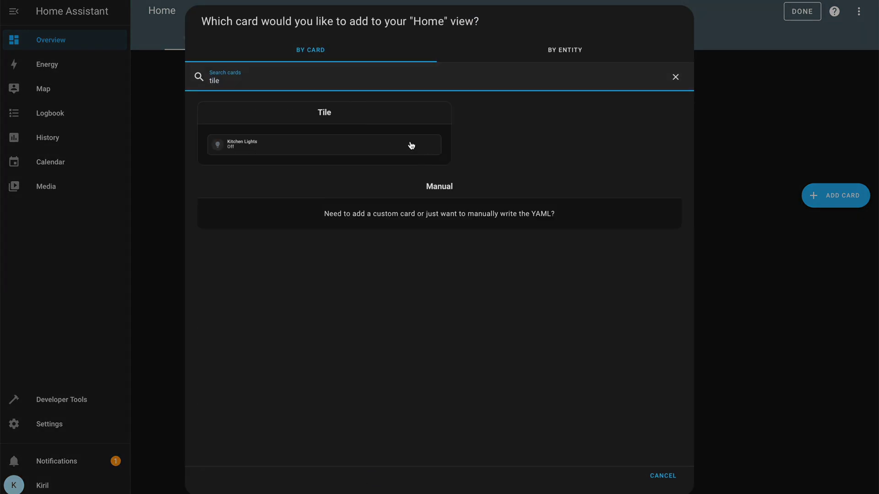
pyautogui.click(408, 142)
pyautogui.click(344, 88)
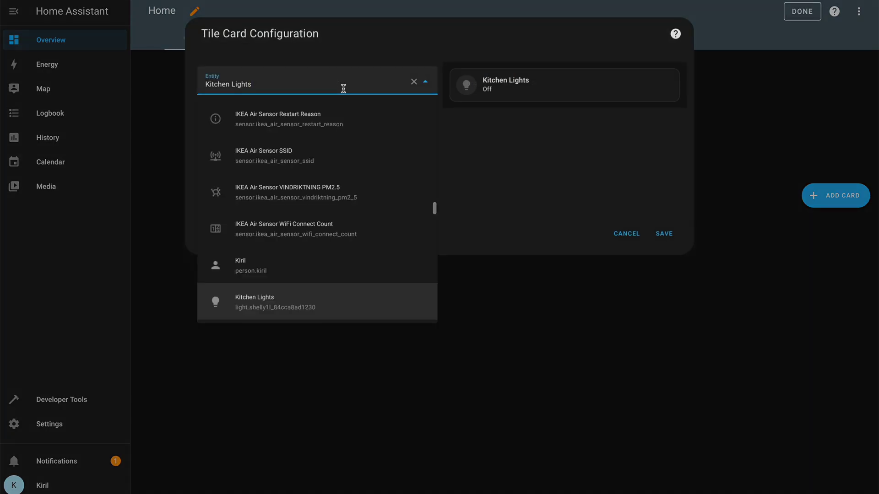
pyautogui.write('down')
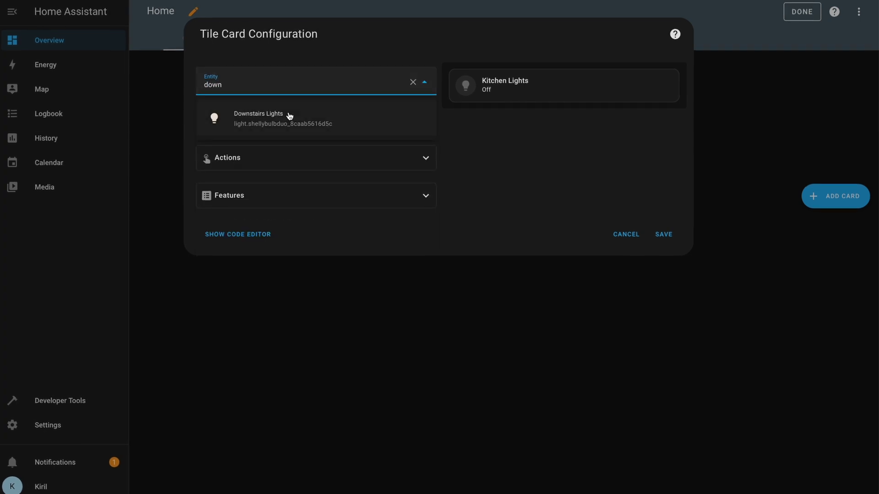
pyautogui.click(283, 118)
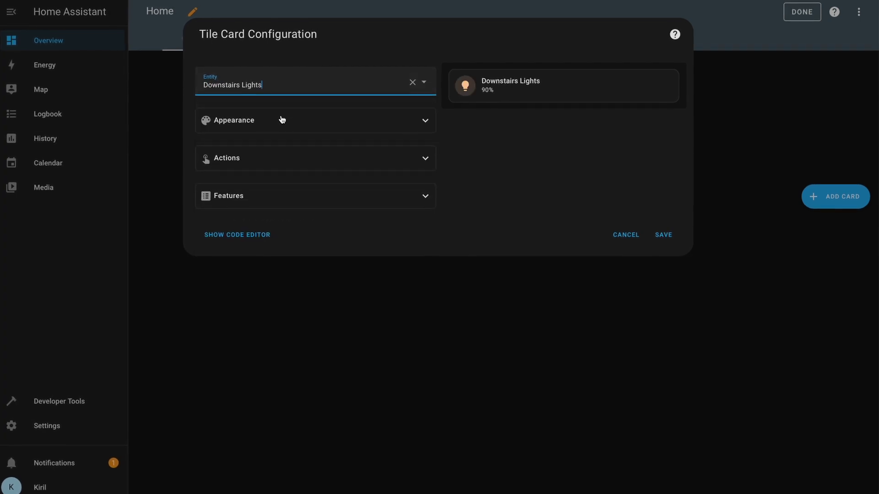
# Step: Give the tile a Light brightness feature and save the card
pyautogui.click(266, 203)
pyautogui.click(254, 234)
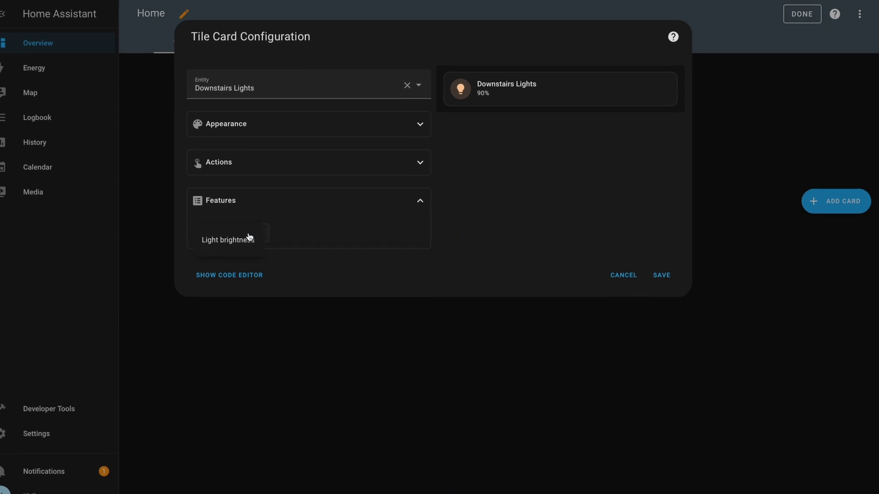
pyautogui.click(237, 246)
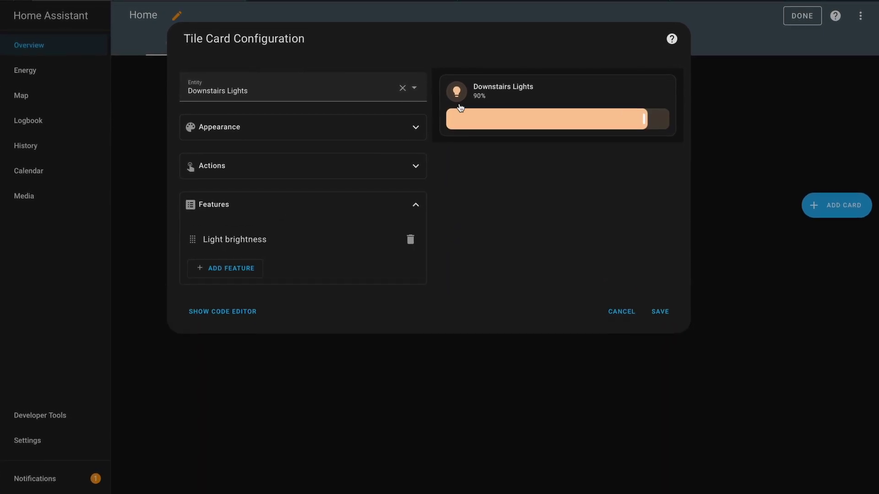
pyautogui.click(658, 317)
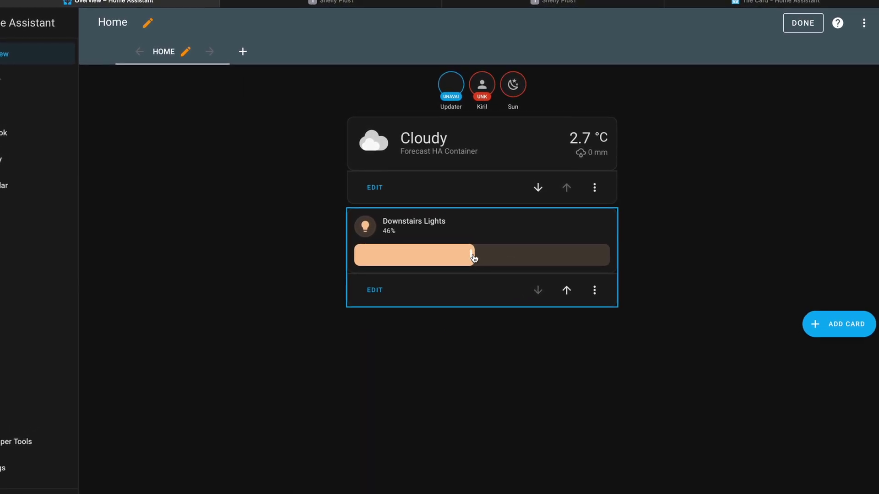
# Step: Toggle the Downstairs Lights tile and exit dashboard edit mode
pyautogui.click(364, 233)
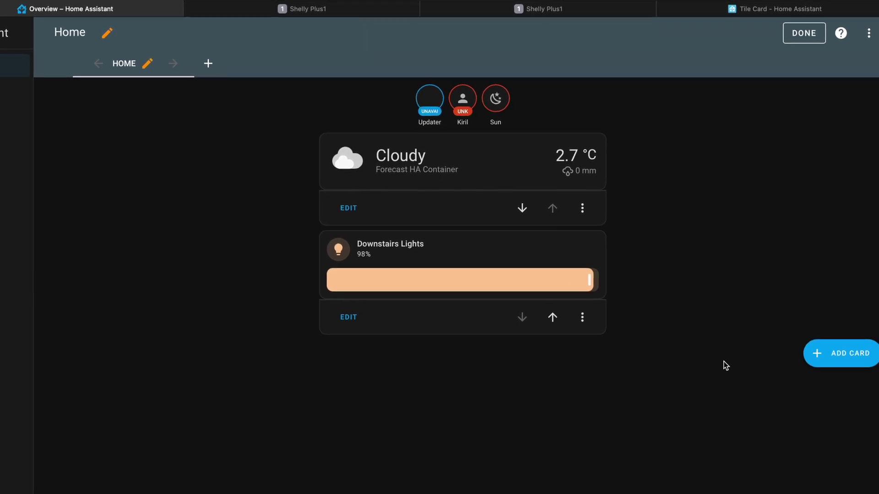
pyautogui.click(809, 43)
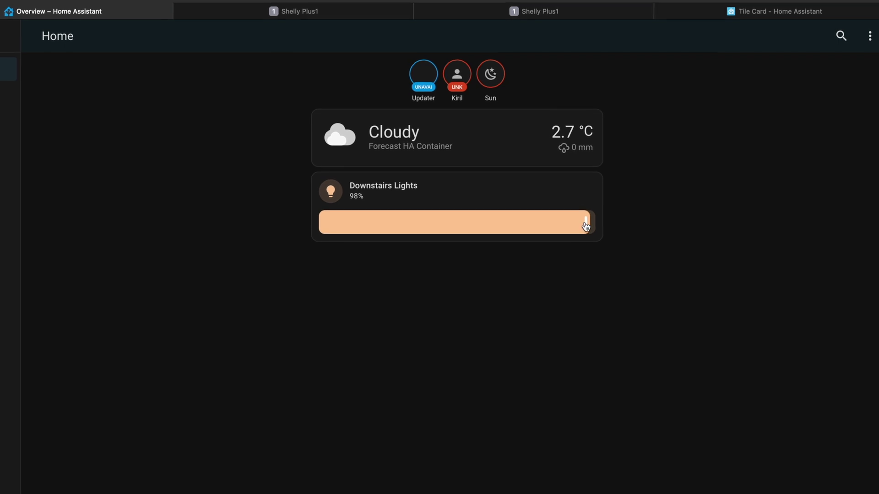